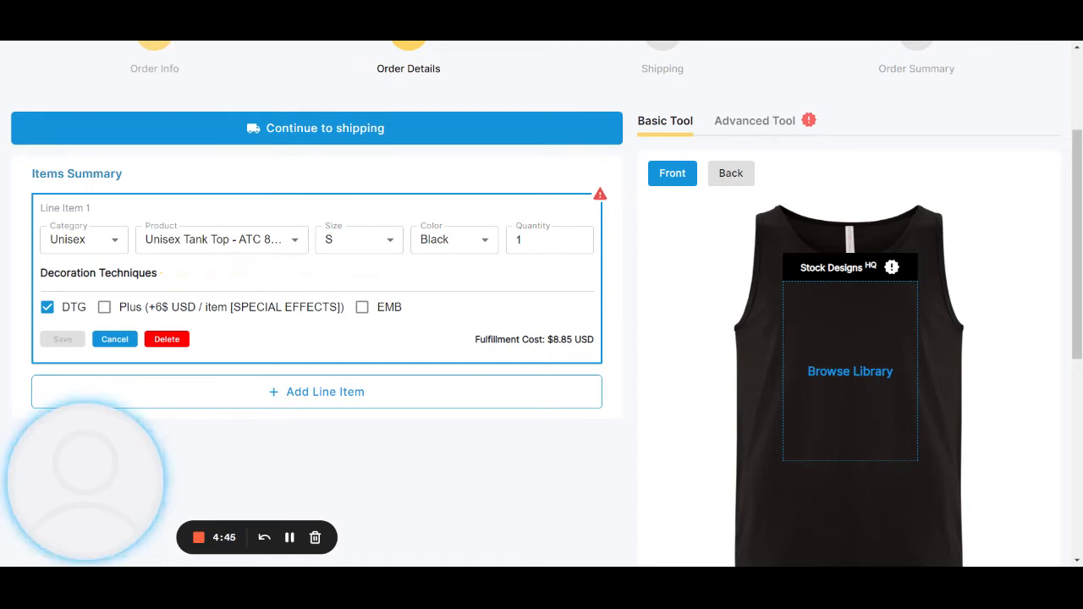
Step: Switch line item 1's decoration technique from DTG to Plus special effects
scroll(491, 246, "up", 2)
scroll(491, 252, "down", 3)
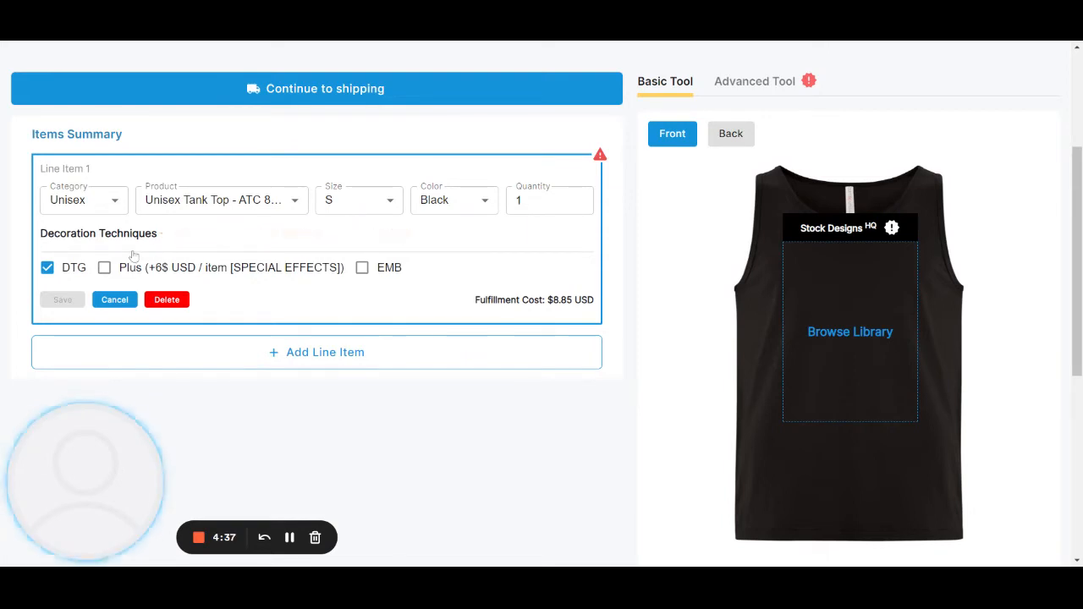
left_click(104, 269)
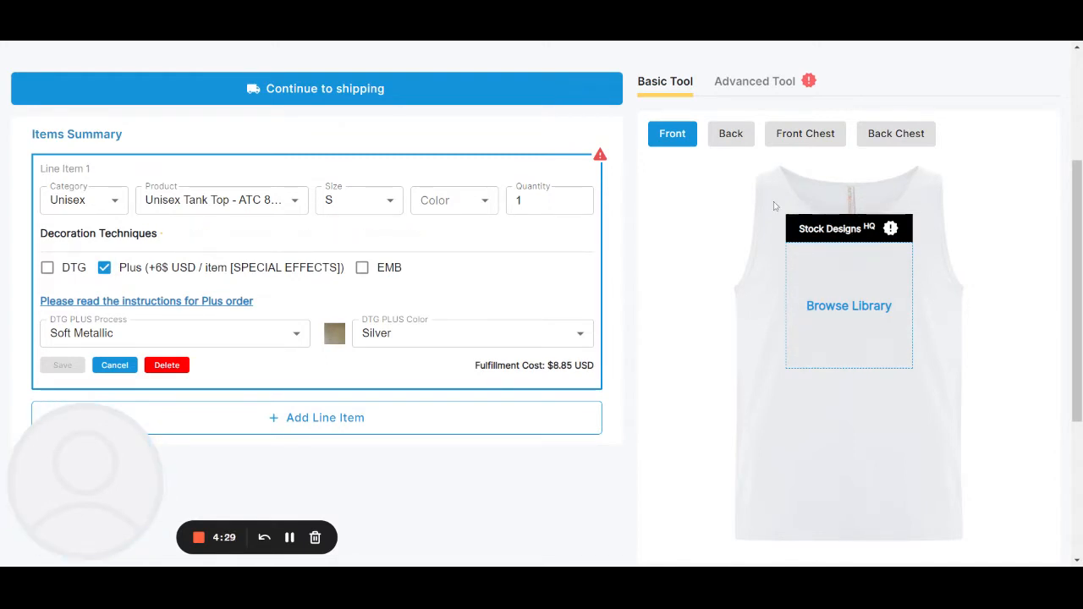
Step: View the Back, Front Chest and Back Chest print areas of the tank top and return to Front
left_click(731, 137)
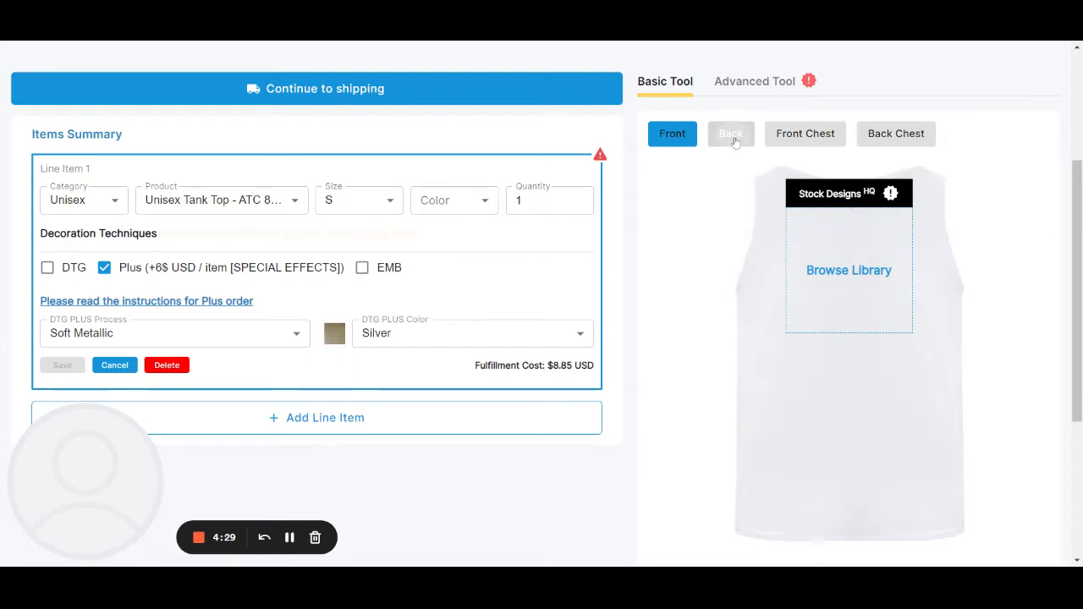
left_click(671, 139)
left_click(798, 137)
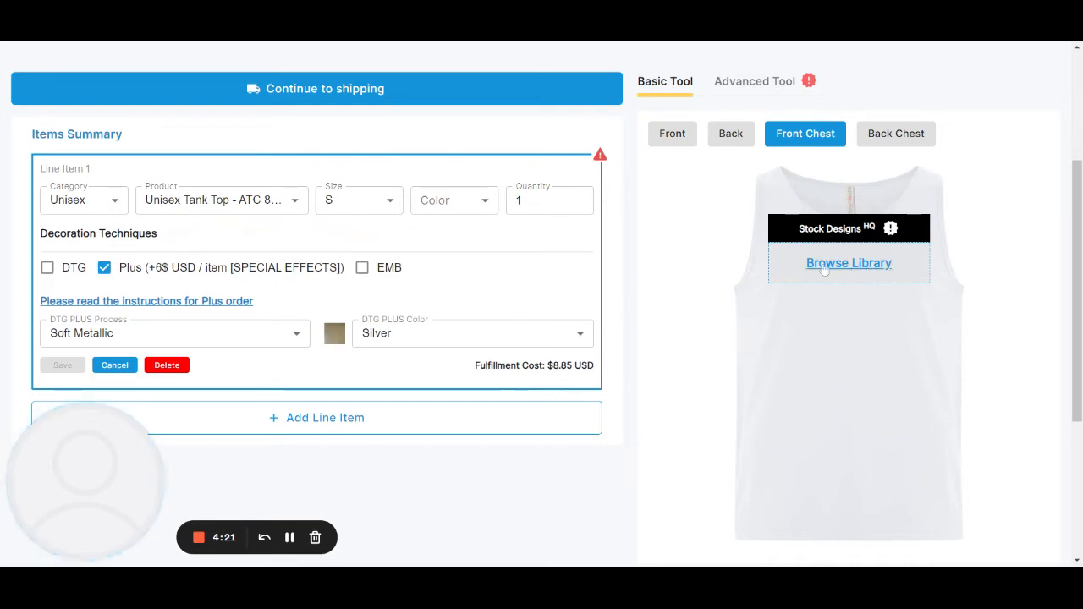
left_click(902, 139)
left_click(820, 140)
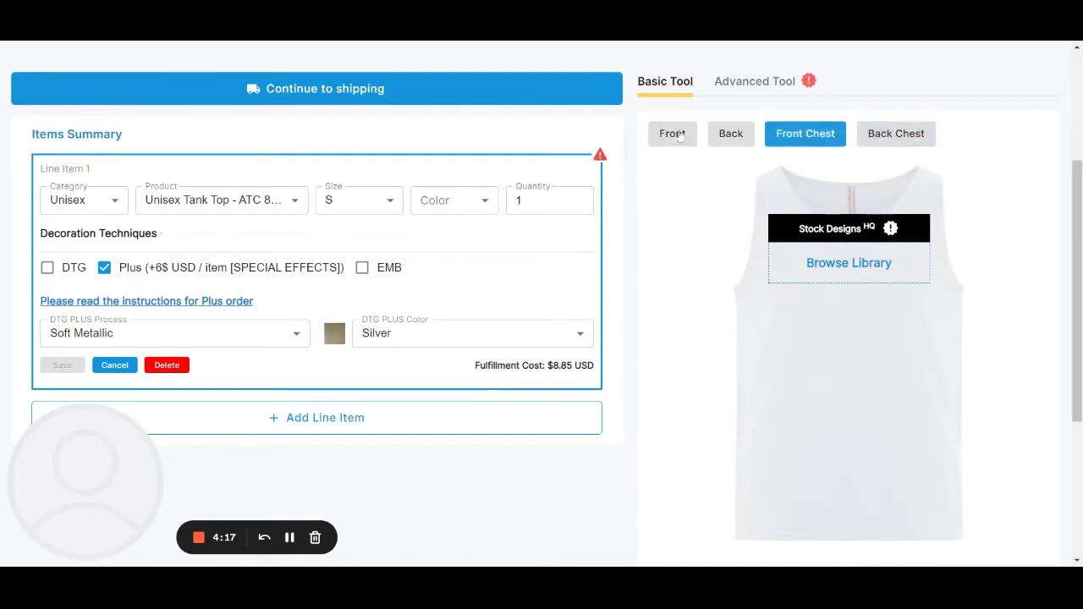
left_click(675, 135)
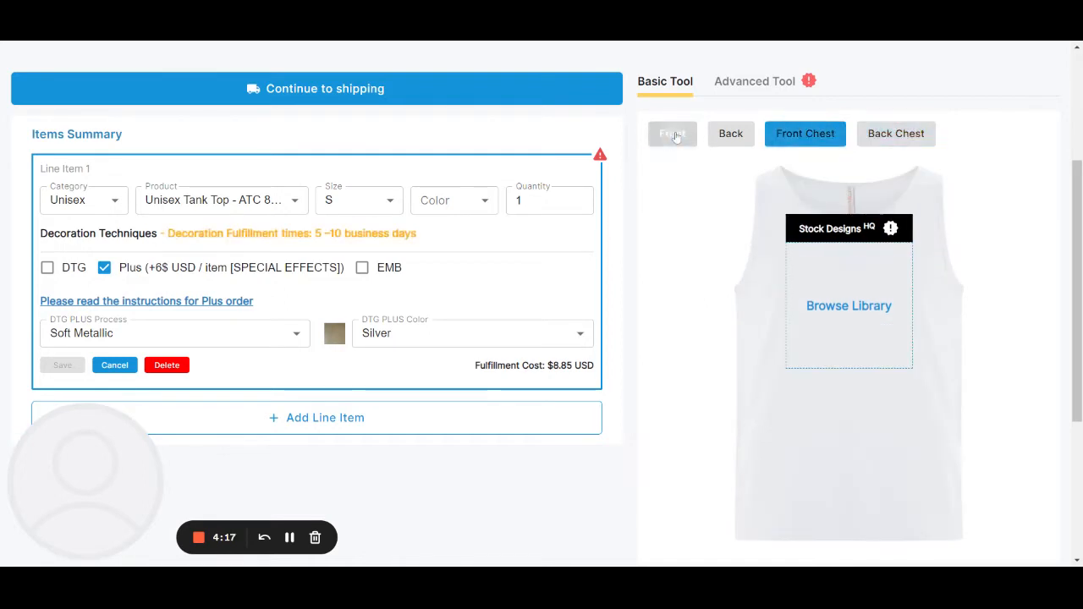
Step: Set the tank top color to Black and its DTG Plus process to Reflective in Silver
left_click(473, 212)
left_click(466, 227)
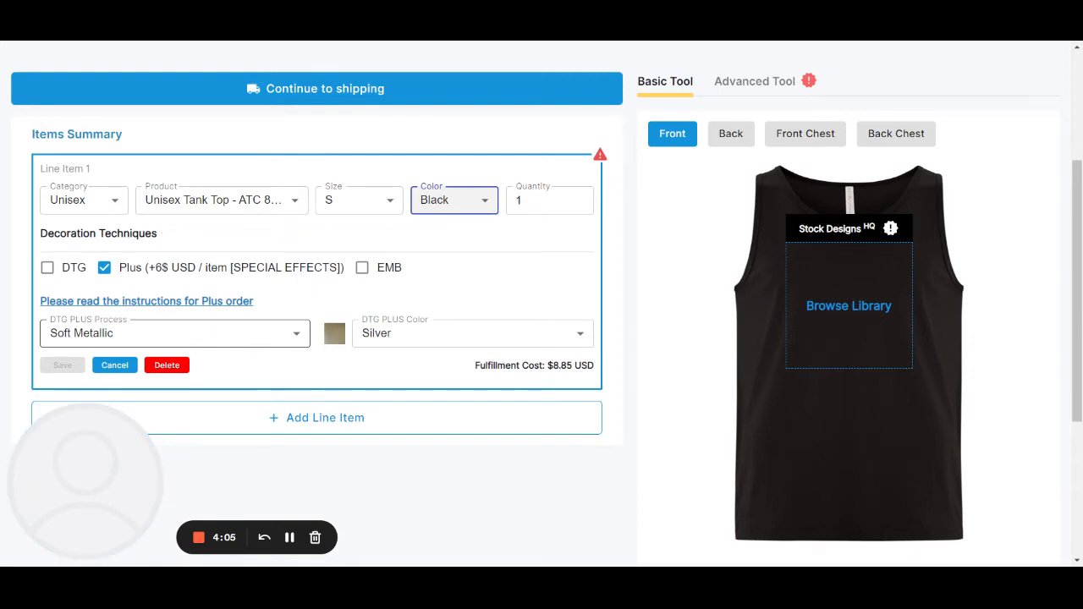
left_click(271, 331)
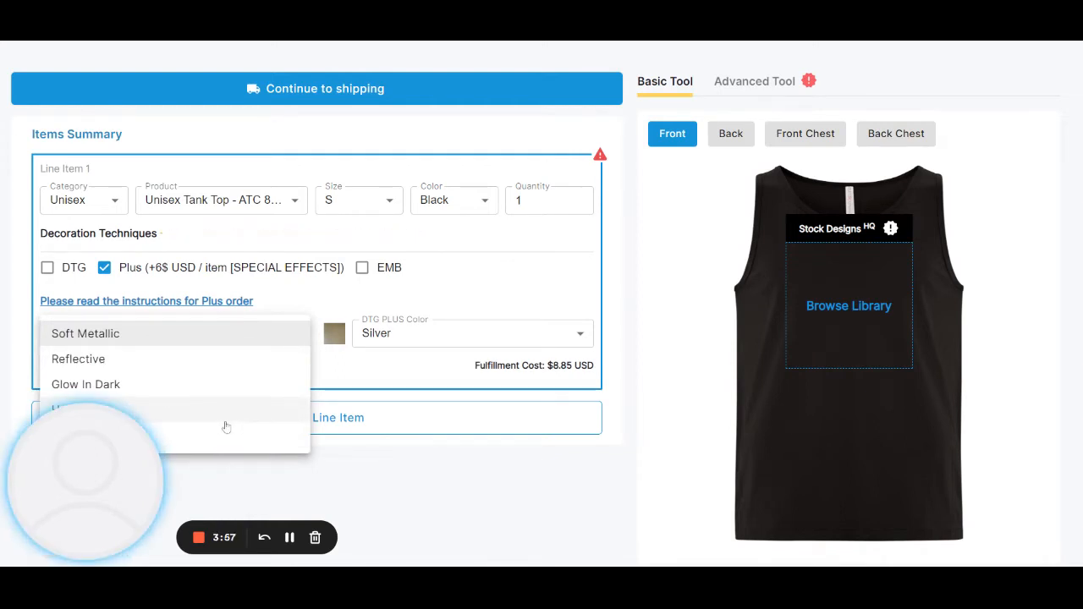
left_click(216, 362)
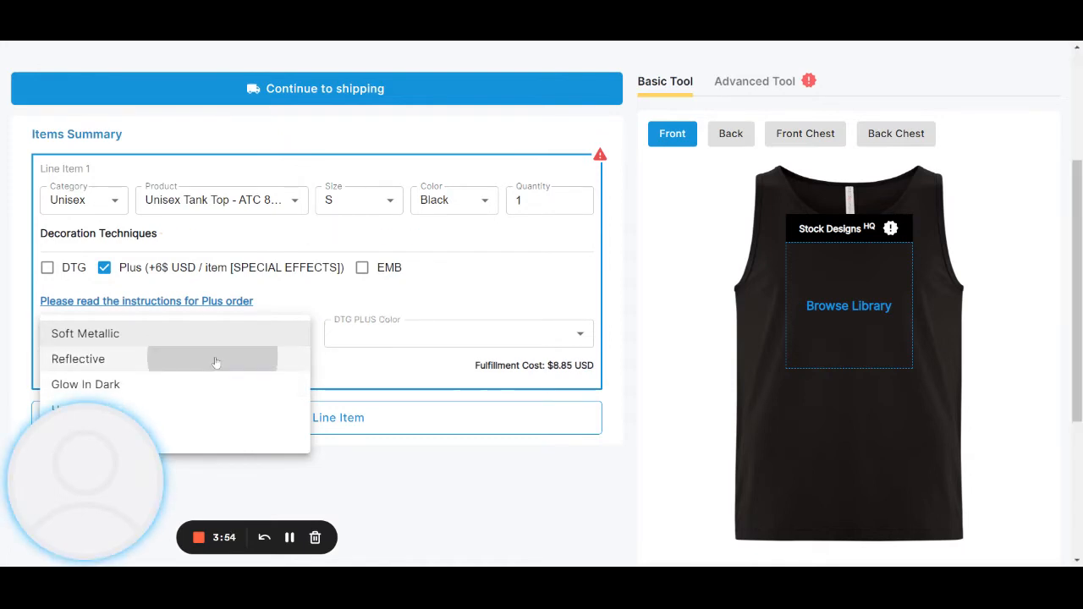
left_click(402, 335)
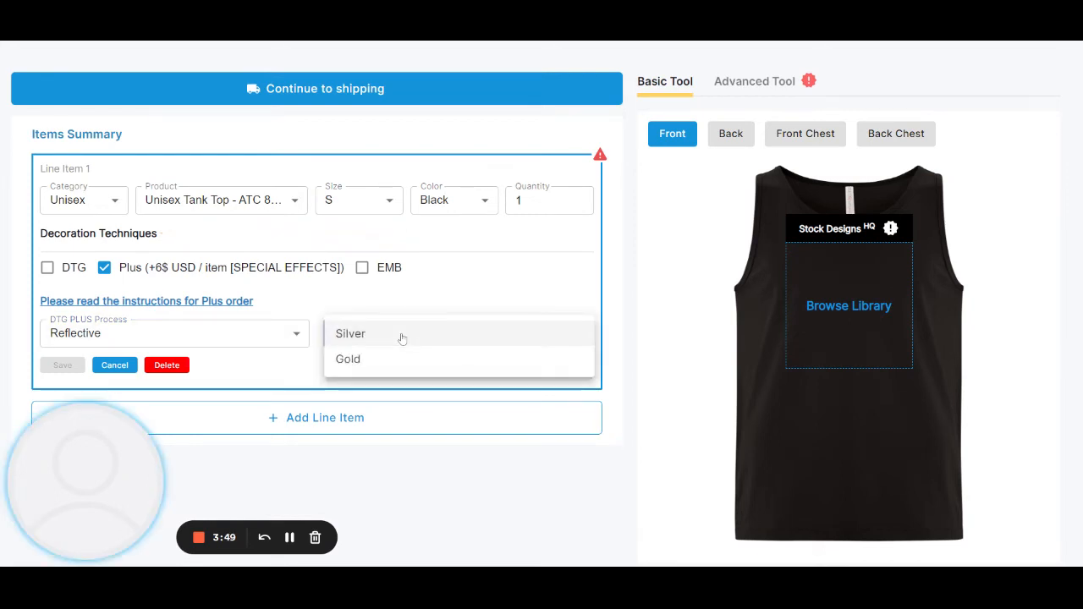
left_click(403, 337)
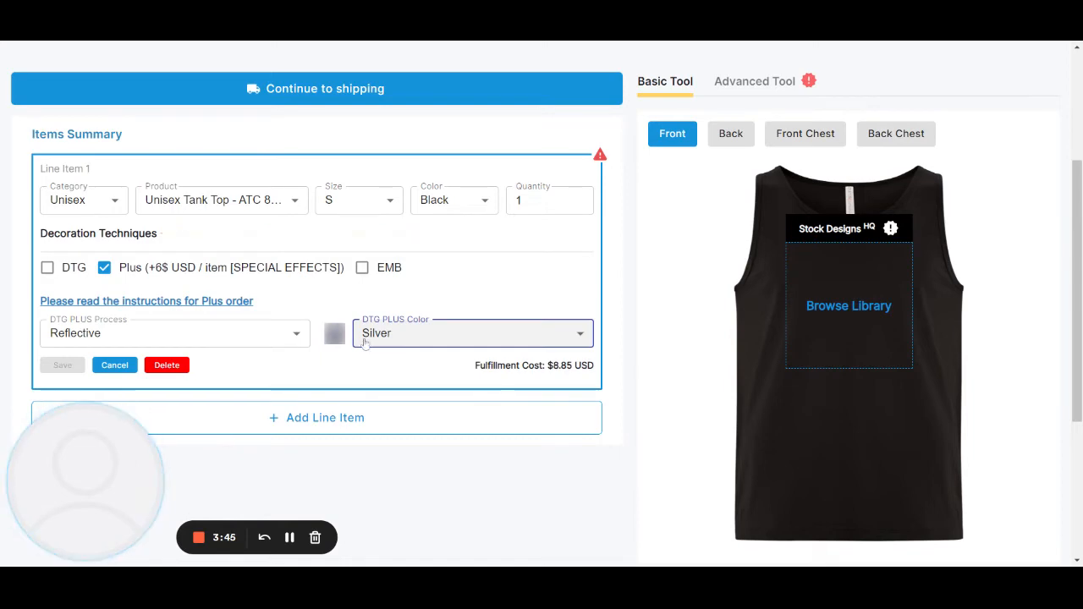
Step: Open the design library for the Front print area and show its Stock Designs (HQ) collection
scroll(334, 337, "down", 2)
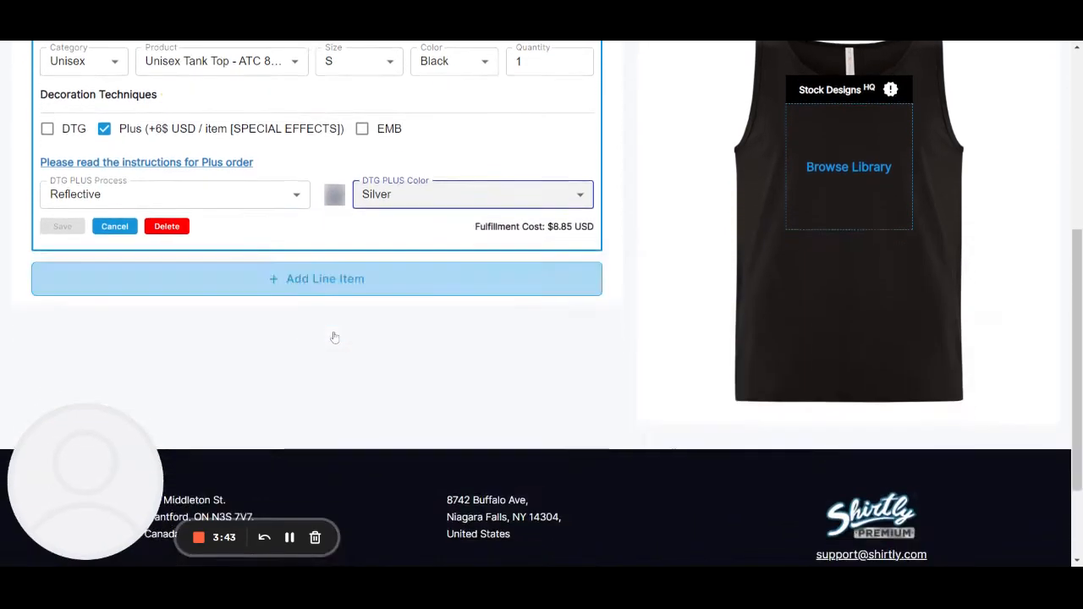
mouse_move(335, 168)
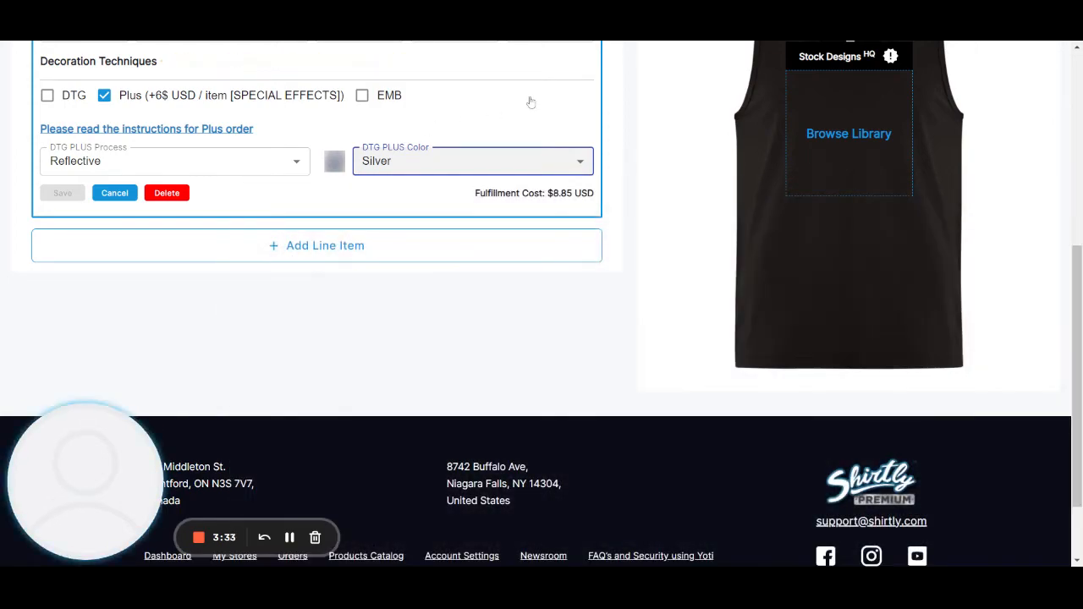
scroll(531, 101, "up", 3)
scroll(679, 379, "up", 1)
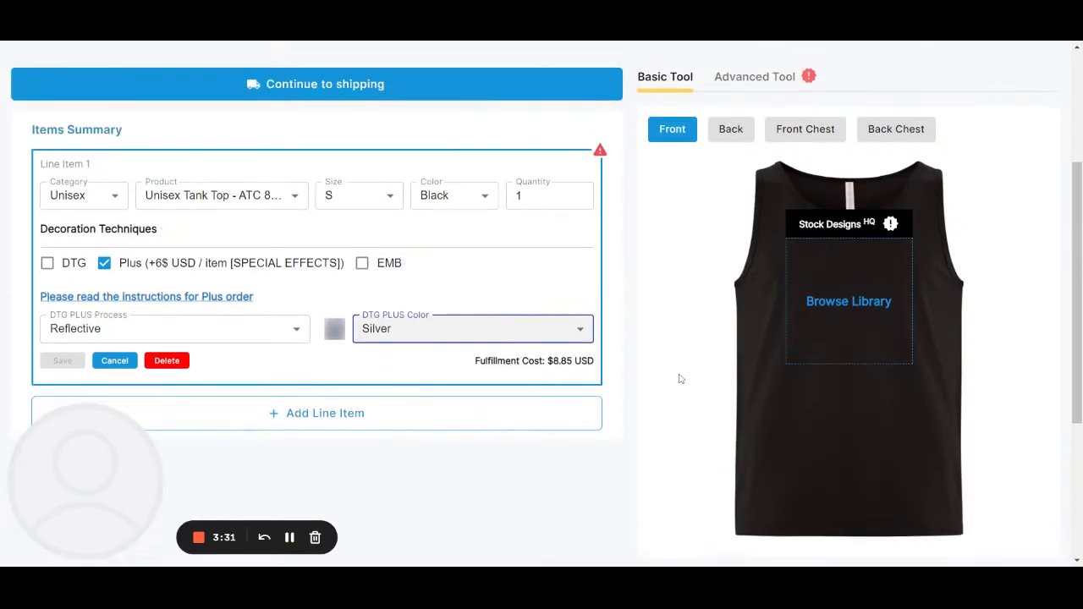
left_click(865, 305)
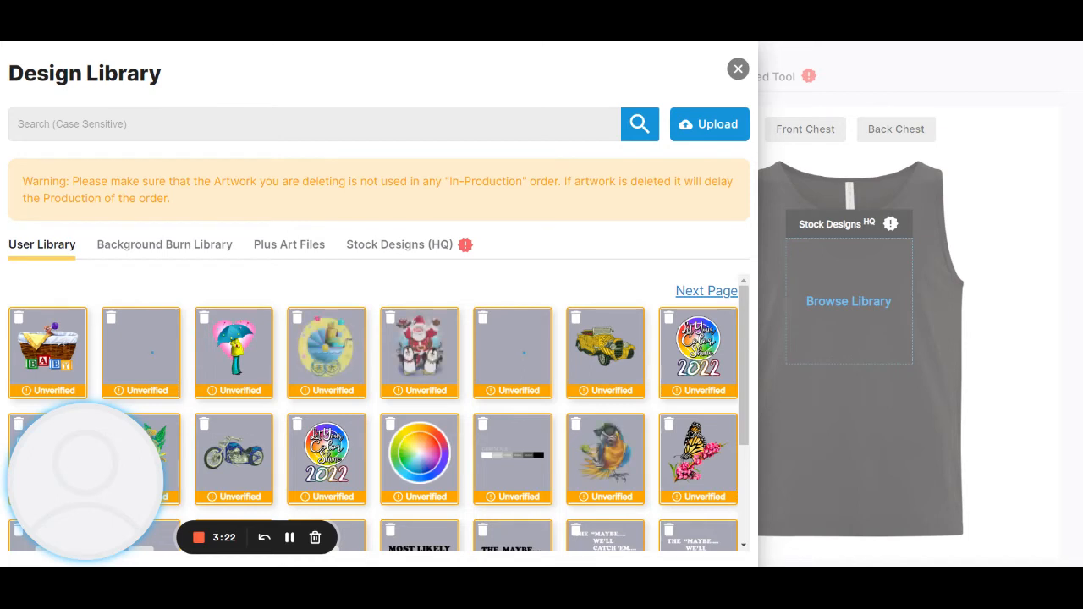
left_click(439, 258)
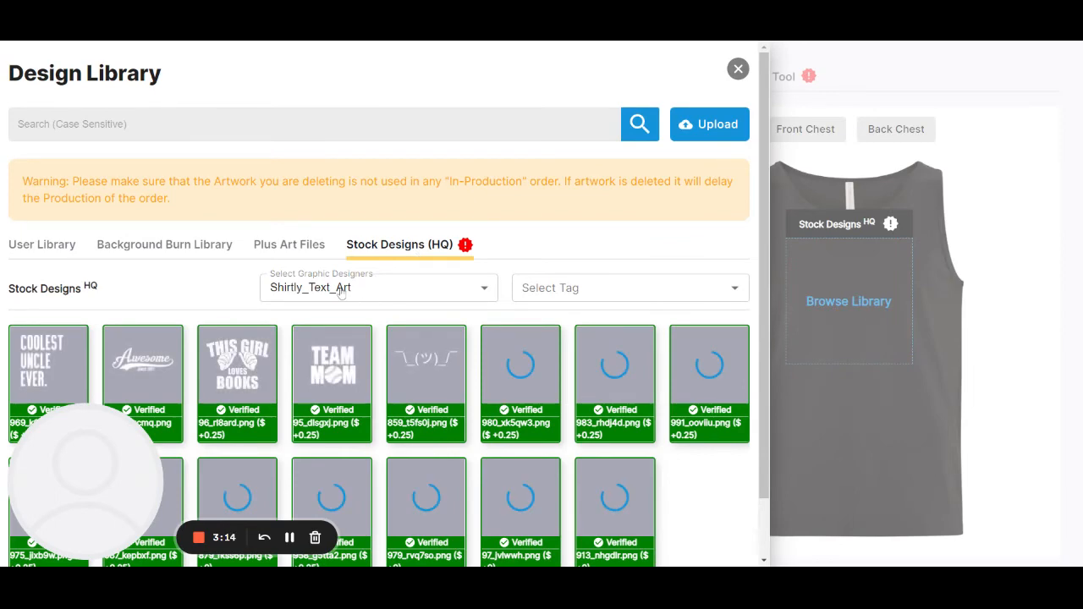
Step: Place the "Coolest Brother In-Law Ever." design from page 5 of the Shirtly_Text_Art designs on the Front
scroll(341, 292, "down", 1)
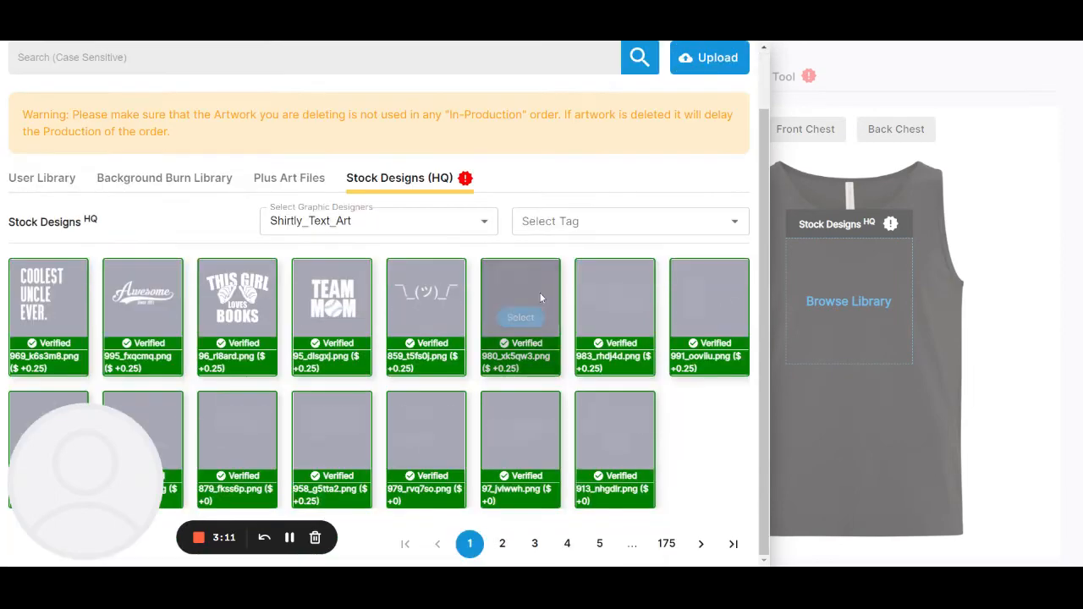
left_click(442, 226)
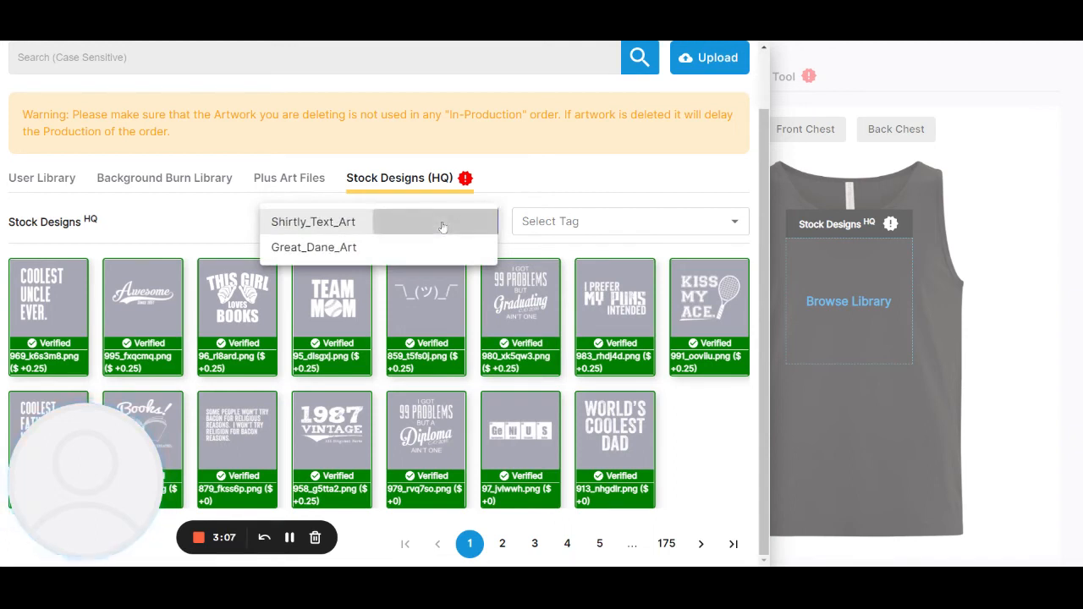
left_click(442, 224)
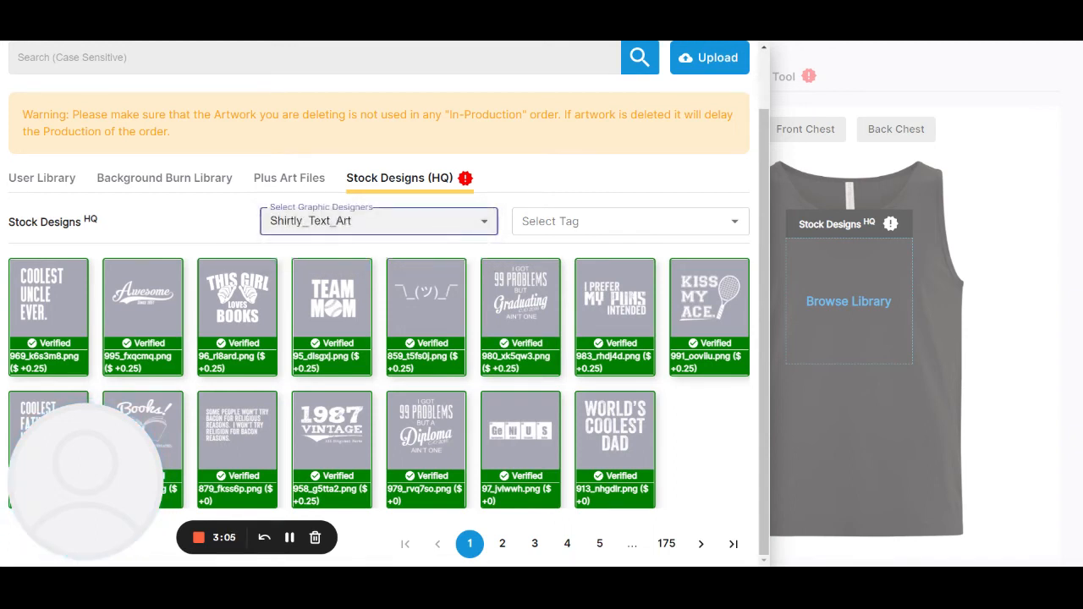
left_click(599, 543)
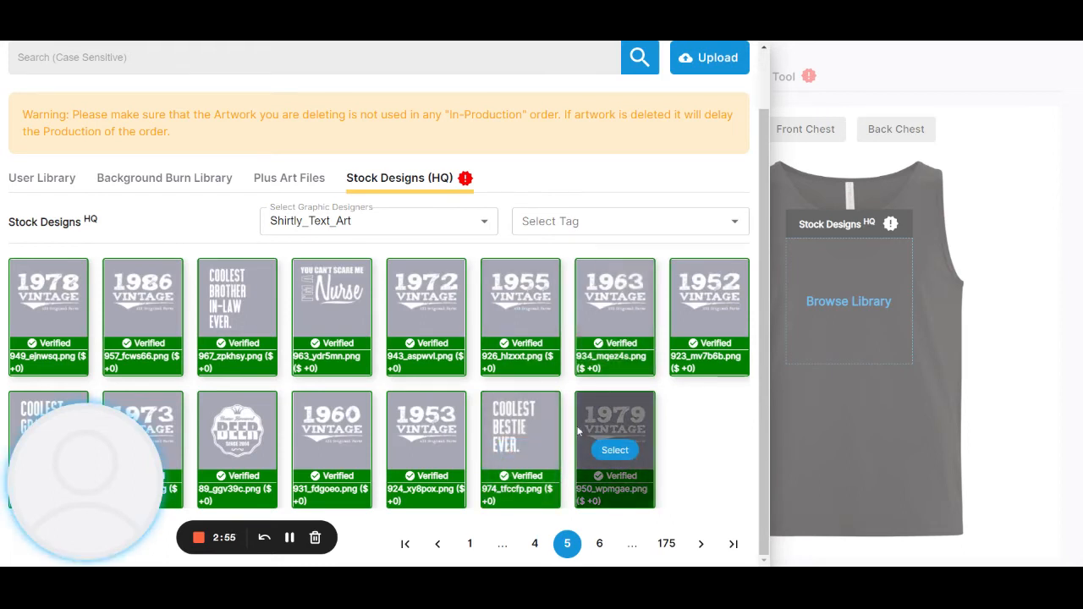
left_click(235, 317)
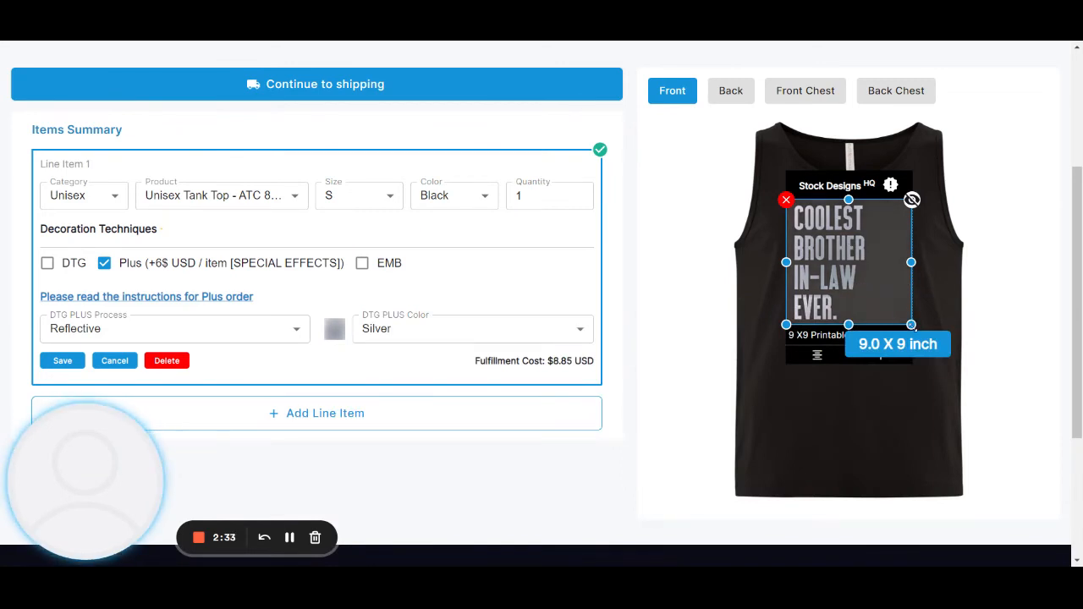
Step: Shrink the Front design to about 8.1 x 8.1 inches and center it horizontally, checking it without the editing overlay
mouse_move(911, 324)
left_mouse_down()
mouse_move(888, 302)
mouse_move(898, 312)
left_mouse_up()
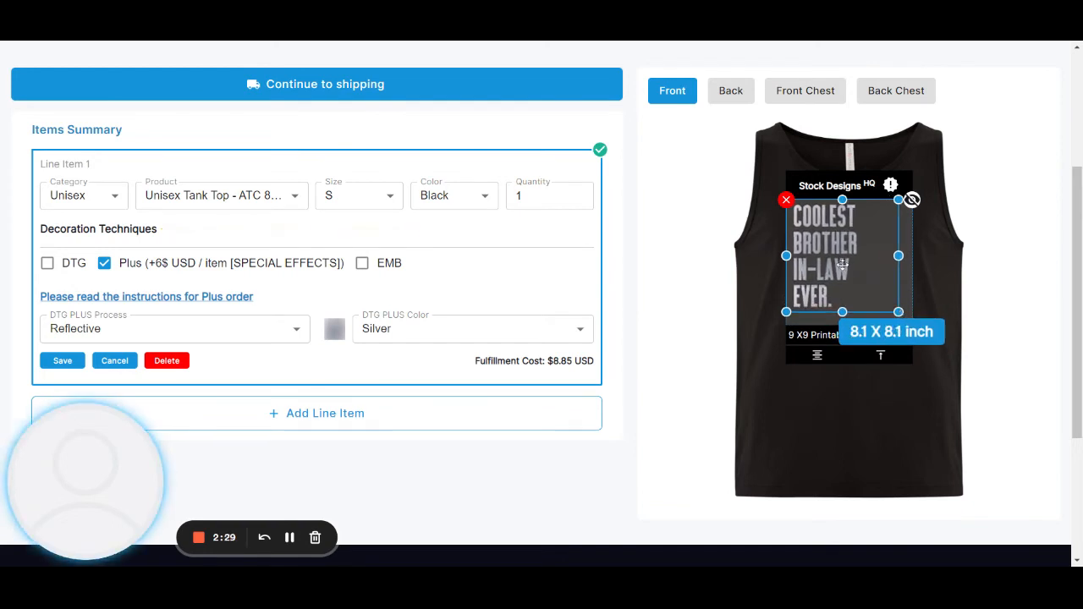
left_click(817, 357)
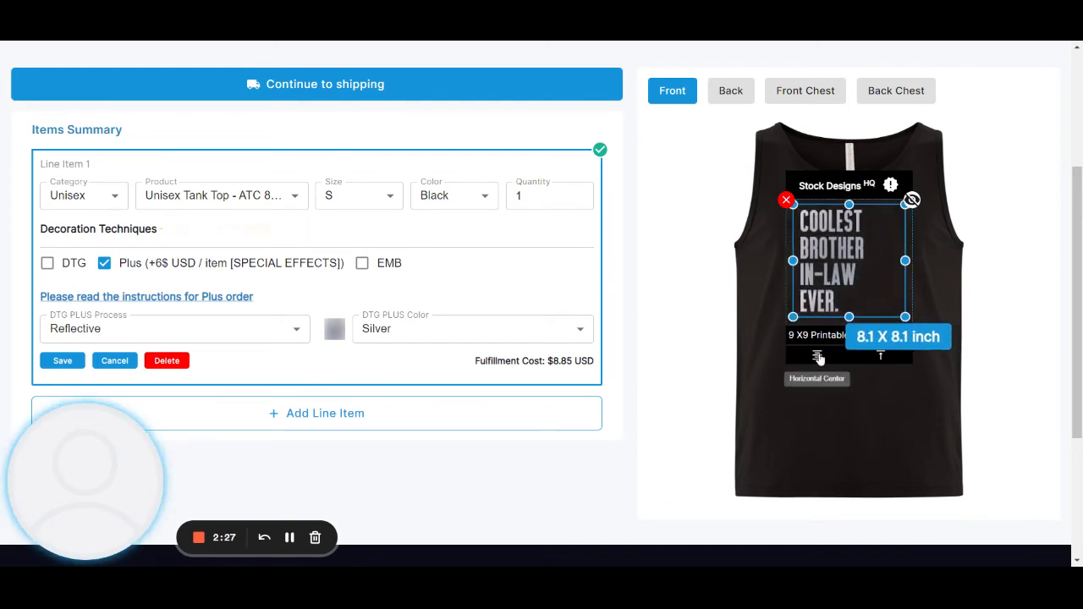
left_click(912, 201)
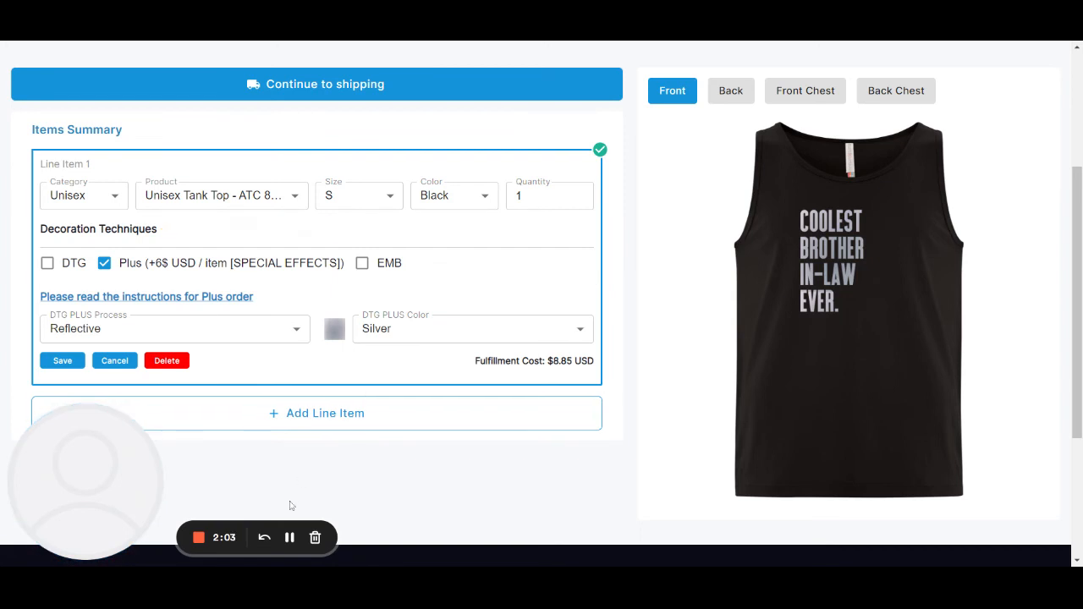
left_click(875, 234)
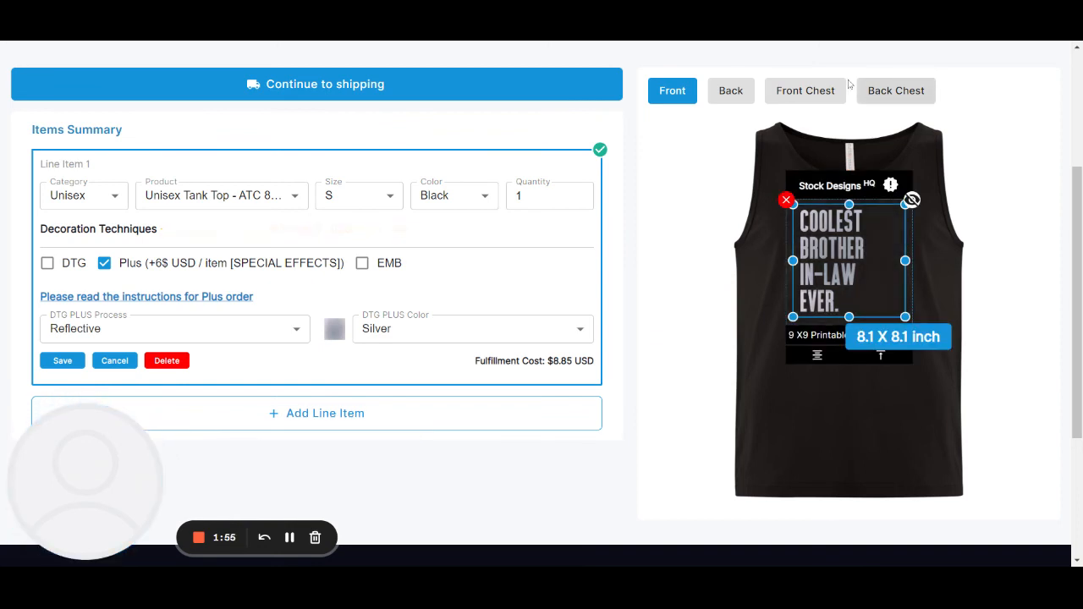
Step: Switch to the Front Chest print area of the tank top
left_click(798, 99)
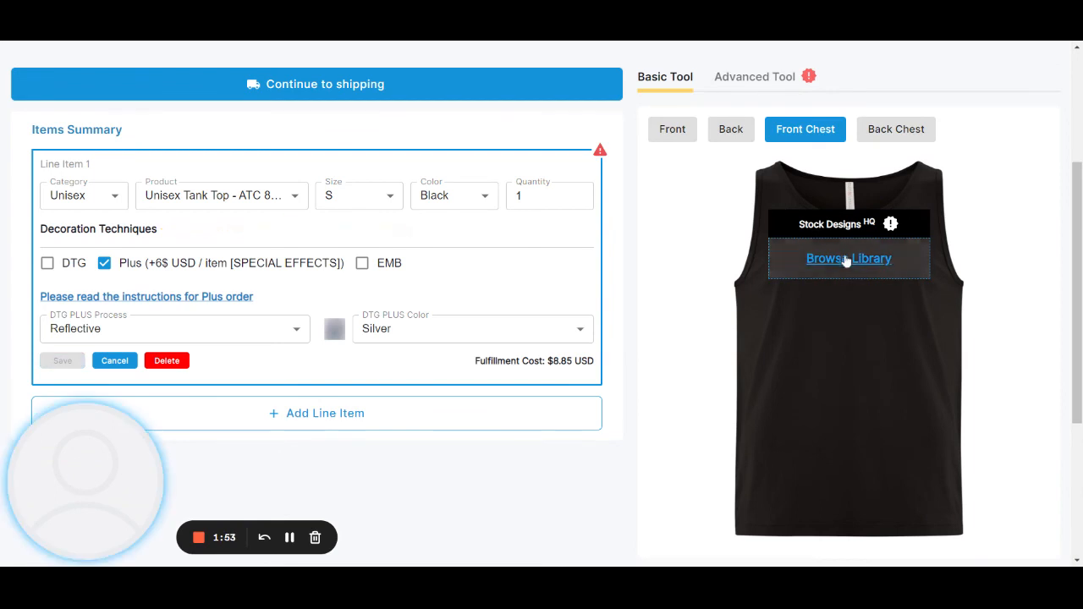